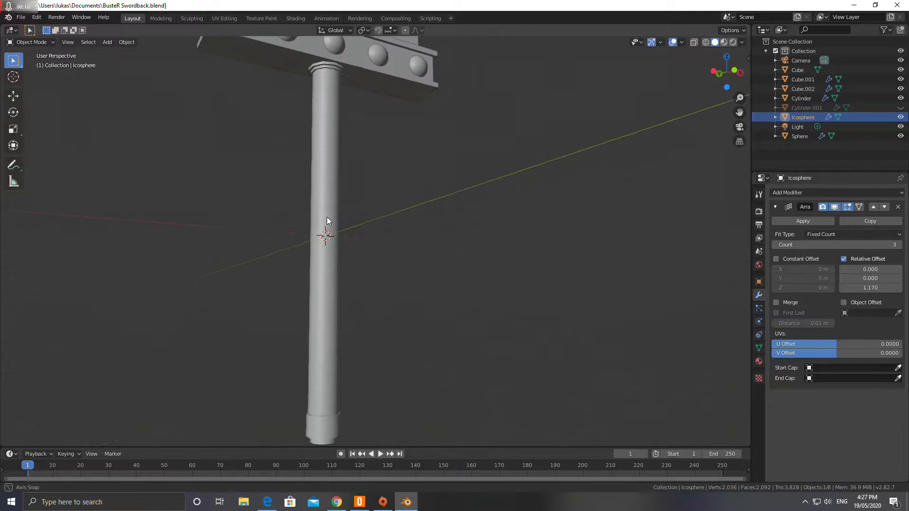
# Isolate the sword's handle cylinder in local view and open its mesh for editing.
pyautogui.click(324, 138)
pyautogui.press('KP_Divide')
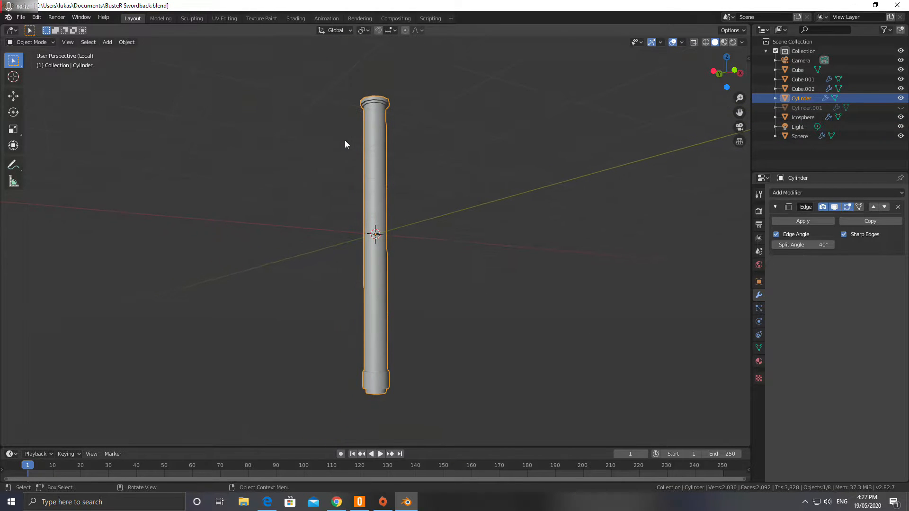
pyautogui.scroll(3, 364, 130)
pyautogui.scroll(-1, 368, 131)
pyautogui.press('Tab')
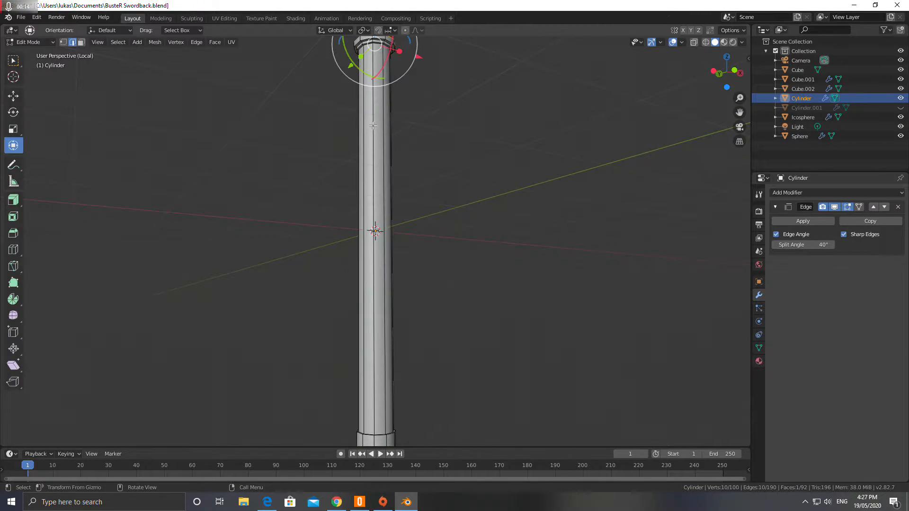
# Examine the collar at the upper end of the handle and the shaft below it.
pyautogui.keyDown('shift'); pyautogui.moveTo(371, 67); pyautogui.dragTo(367, 141, button='middle'); pyautogui.keyUp('shift')
pyautogui.scroll(4, 367, 143)
pyautogui.keyDown('shift'); pyautogui.moveTo(366, 46); pyautogui.dragTo(366, 160, button='middle'); pyautogui.keyUp('shift')
pyautogui.scroll(-4, 347, 142)
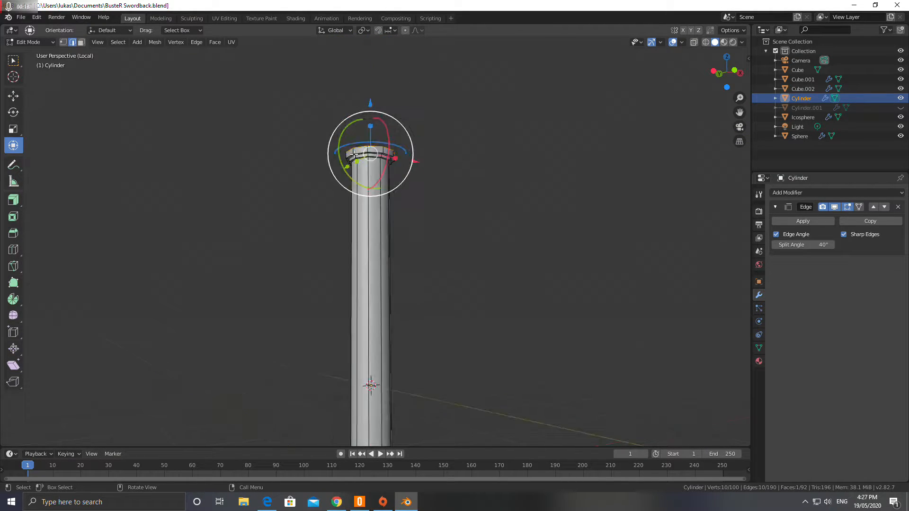
pyautogui.keyDown('shift'); pyautogui.moveTo(368, 278); pyautogui.dragTo(377, 230, button='middle'); pyautogui.keyUp('shift')
pyautogui.scroll(2, 377, 227)
pyautogui.keyDown('shift'); pyautogui.moveTo(373, 99); pyautogui.dragTo(367, 183, button='middle'); pyautogui.keyUp('shift')
pyautogui.scroll(2, 367, 183)
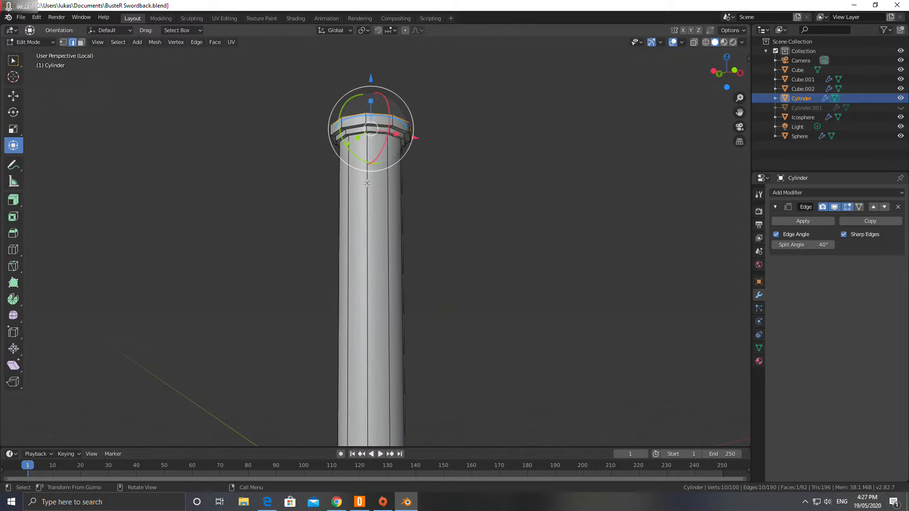
pyautogui.scroll(-2, 367, 183)
pyautogui.scroll(-2, 300, 208)
pyautogui.keyDown('shift'); pyautogui.moveTo(224, 224); pyautogui.dragTo(199, 98, button='middle'); pyautogui.keyUp('shift')
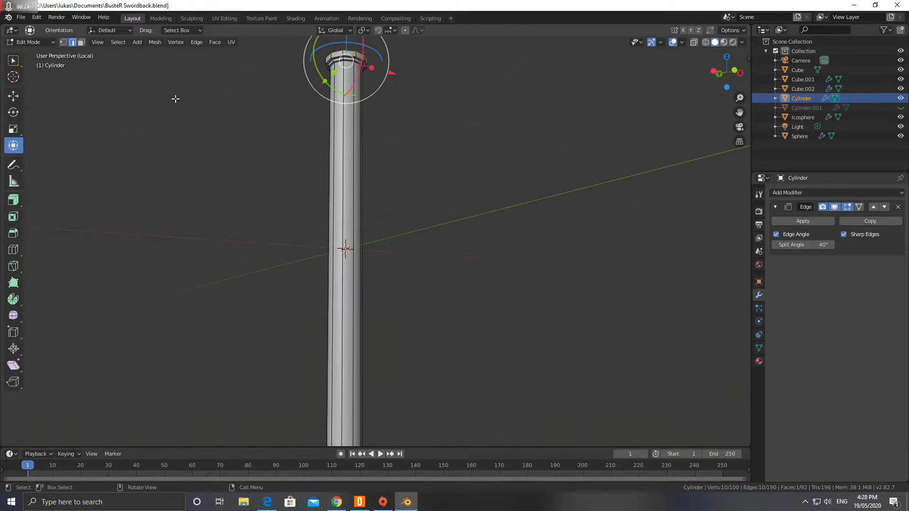
# Select the full ring of long faces around the handle's shaft in face select mode.
pyautogui.click(82, 46)
pyautogui.keyDown('alt'); pyautogui.click(345, 245); pyautogui.keyUp('alt')
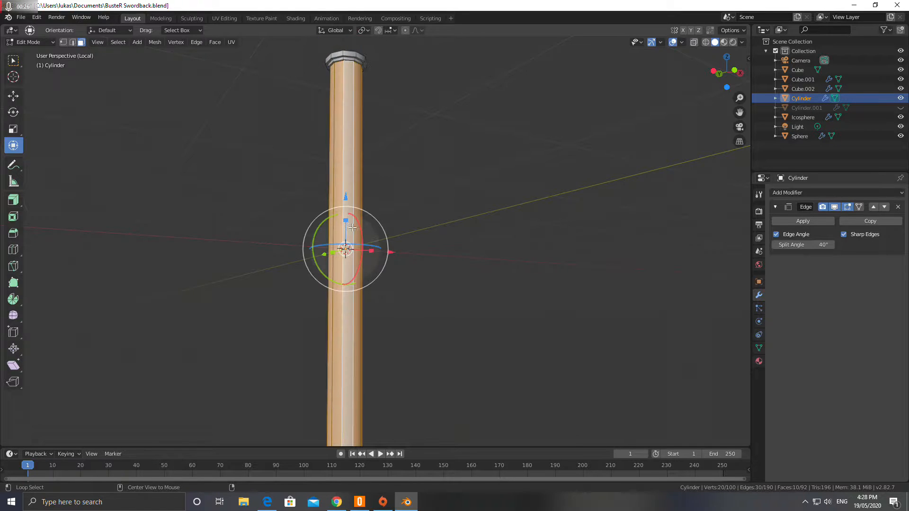
pyautogui.moveTo(342, 239); pyautogui.dragTo(354, 267, button='middle')
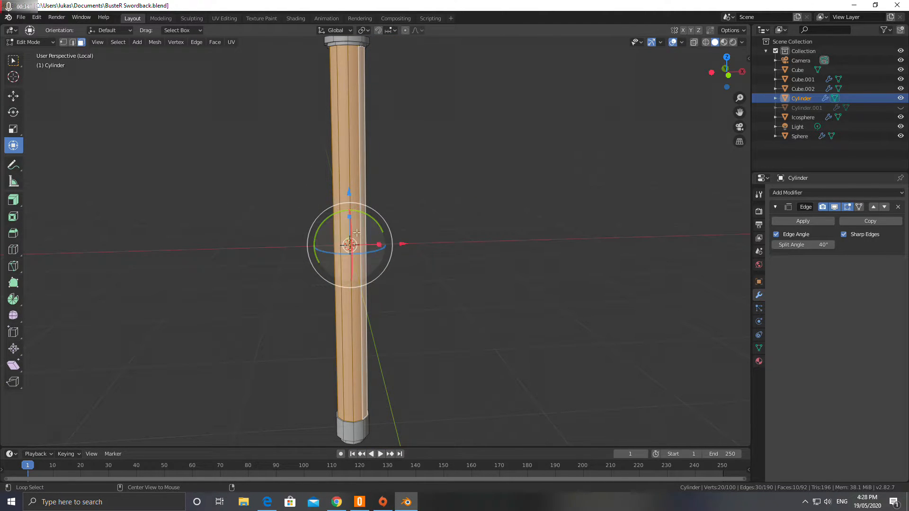
pyautogui.keyDown('alt'); pyautogui.click(352, 59); pyautogui.keyUp('alt')
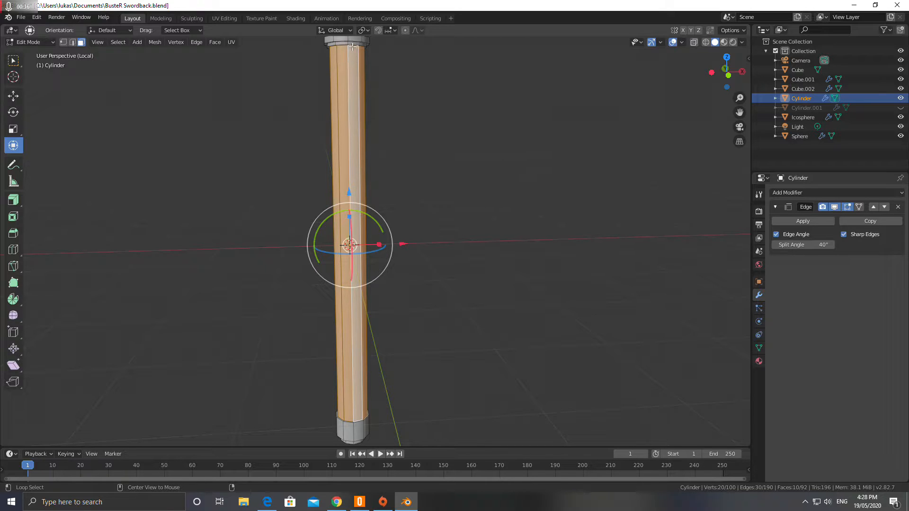
pyautogui.keyDown('alt'); pyautogui.click(353, 45); pyautogui.keyUp('alt')
pyautogui.keyDown('alt'); pyautogui.keyDown('shift'); pyautogui.click(341, 215); pyautogui.keyUp('shift'); pyautogui.keyUp('alt')
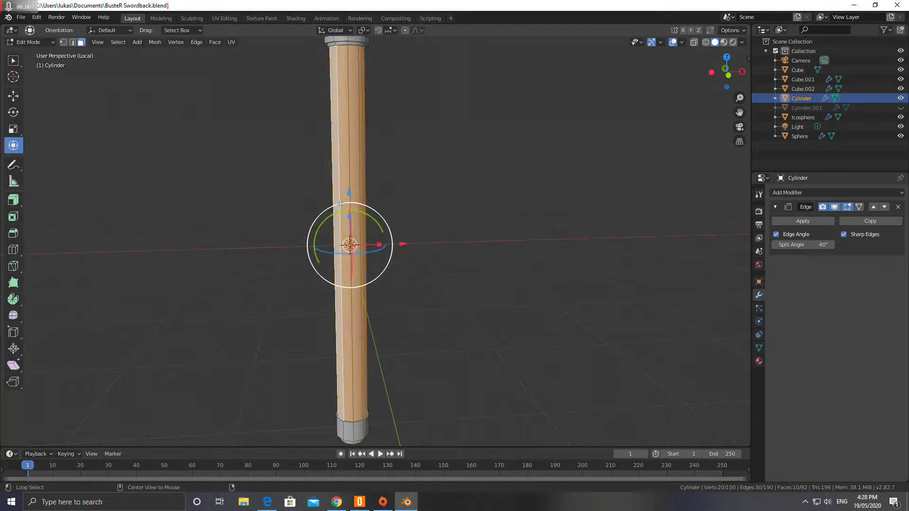
pyautogui.moveTo(263, 265); pyautogui.dragTo(351, 264, button='middle')
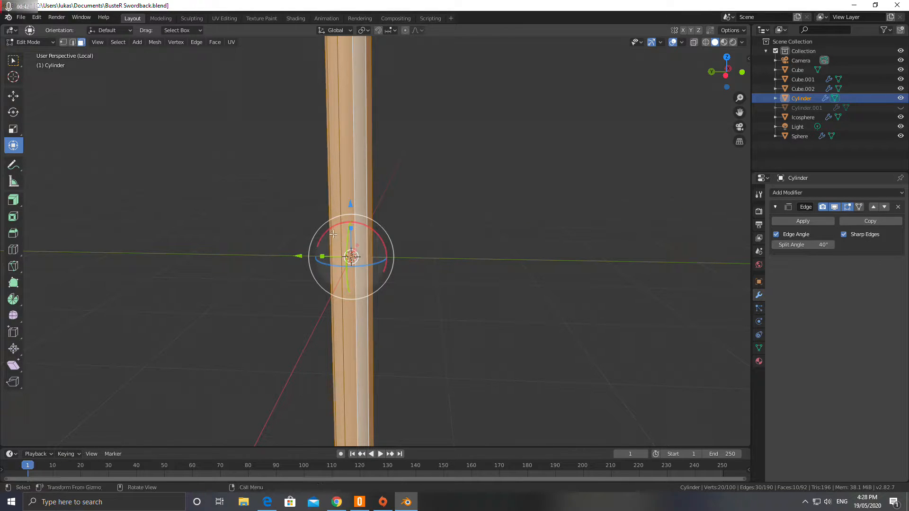
# Narrow the shaft faces with two scalings that leave the Z axis locked, the second by about 0.93.
pyautogui.press('s')
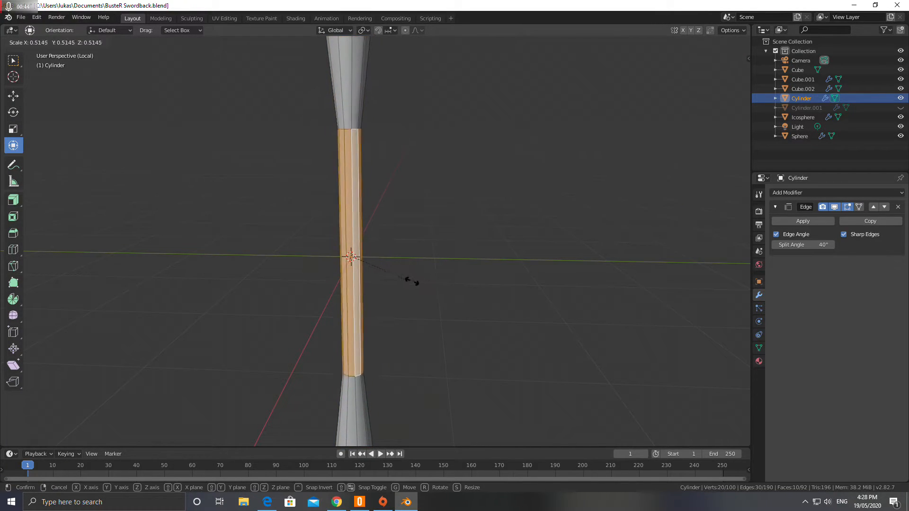
pyautogui.hotkey('shift', 'z')
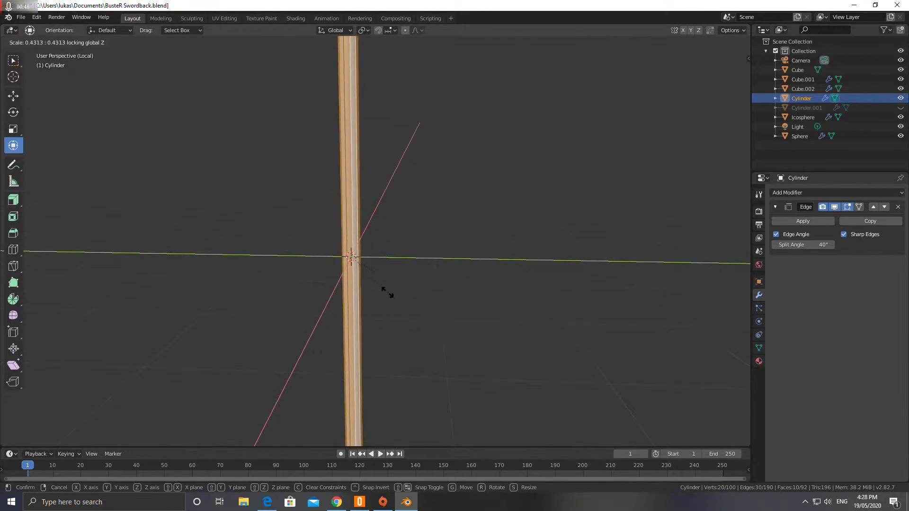
pyautogui.click(440, 304)
pyautogui.scroll(-2, 417, 312)
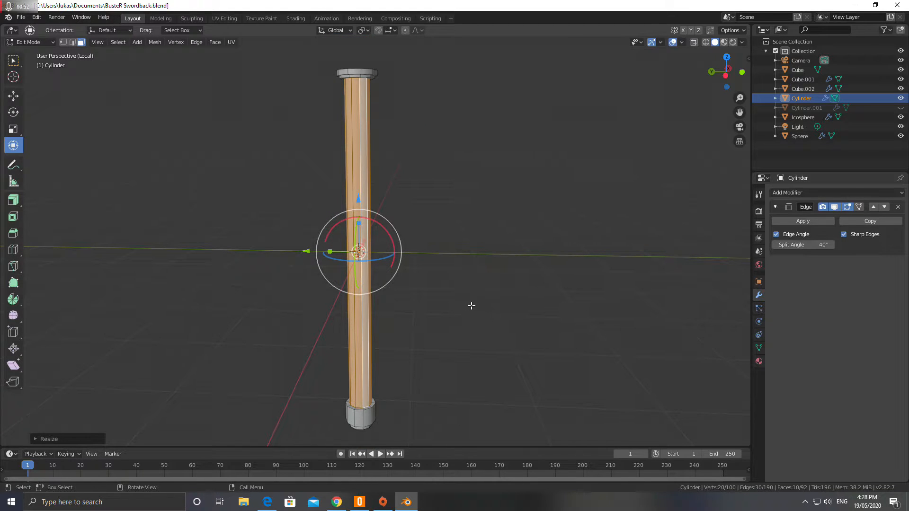
pyautogui.press('s')
pyautogui.hotkey('shift', 'z')
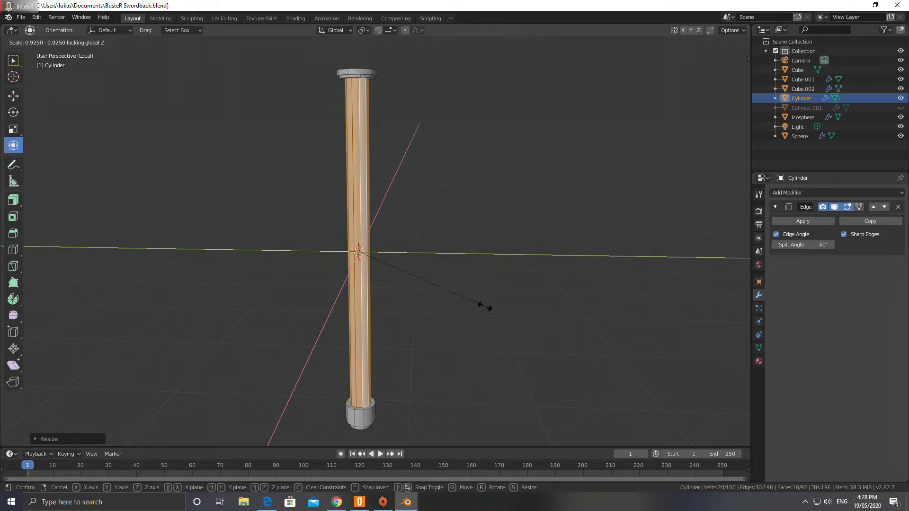
pyautogui.click(484, 308)
# Try to scale the shaft faces along the X axis only.
pyautogui.moveTo(481, 314); pyautogui.dragTo(364, 318, button='middle')
pyautogui.scroll(1, 492, 315)
pyautogui.press('s')
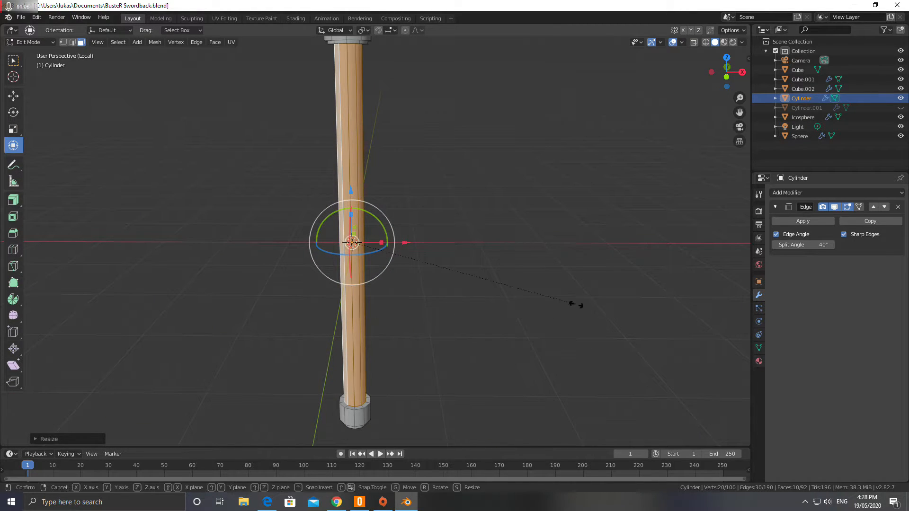
pyautogui.press('x')
pyautogui.click(420, 268)
pyautogui.moveTo(333, 284); pyautogui.dragTo(413, 304, button='middle')
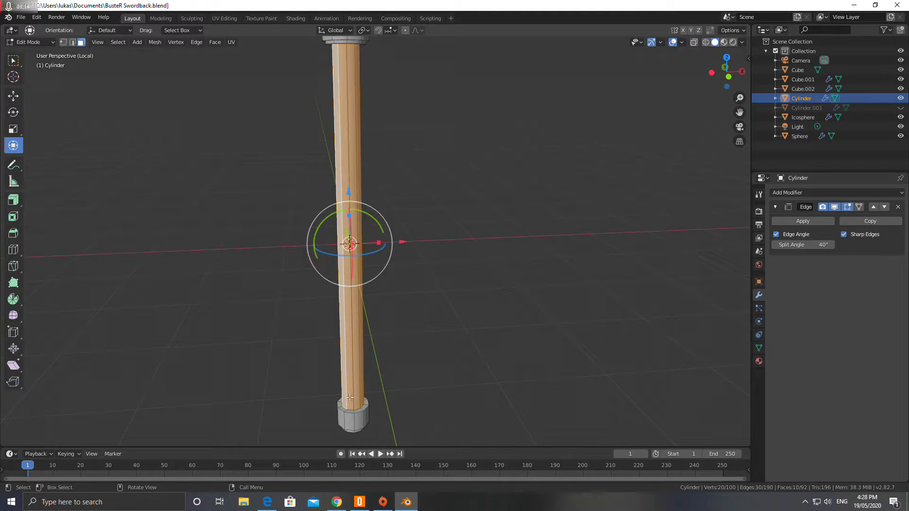
# Leave mesh editing, add a plane at the handle's centre and rotate it 90° about the X axis.
pyautogui.press('Tab')
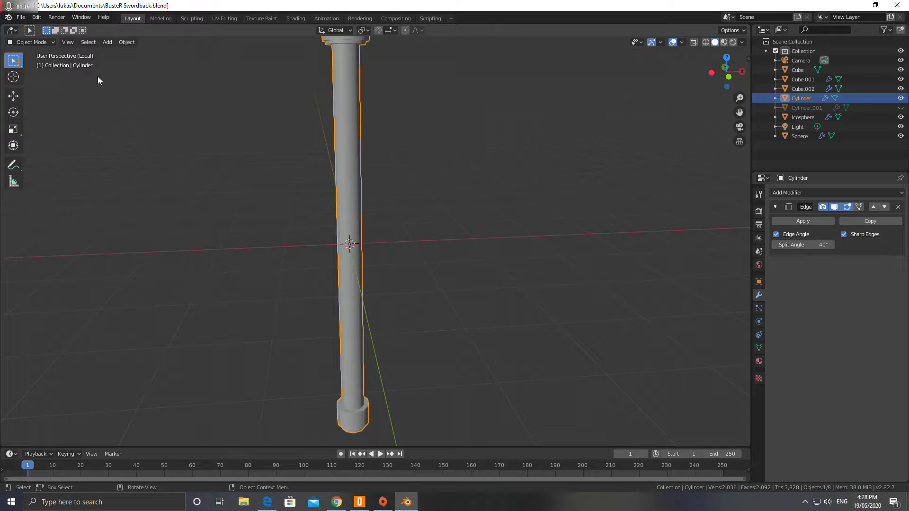
pyautogui.click(105, 42)
pyautogui.moveTo(123, 53)
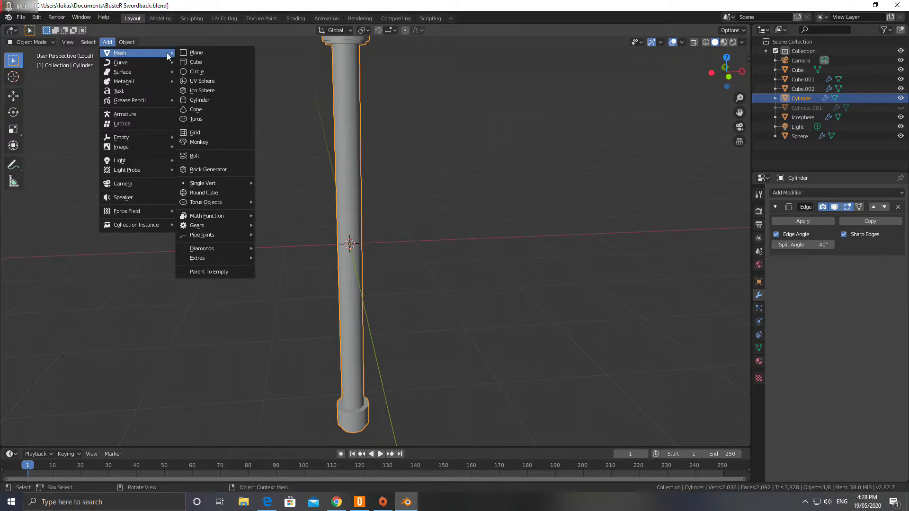
pyautogui.click(200, 52)
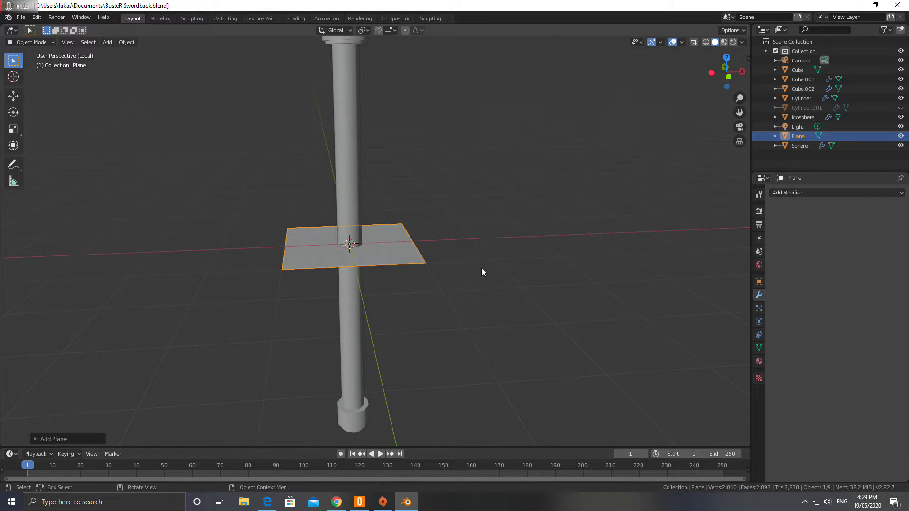
pyautogui.write('rx90')
pyautogui.press('Return')
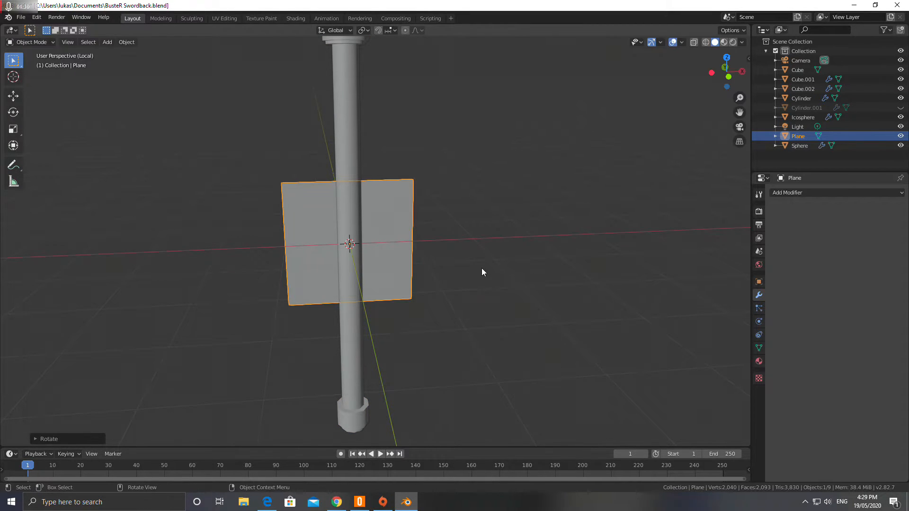
# Add a Screw modifier to the plane with Y as its axis and a screw offset of 1.1 m.
pyautogui.click(797, 192)
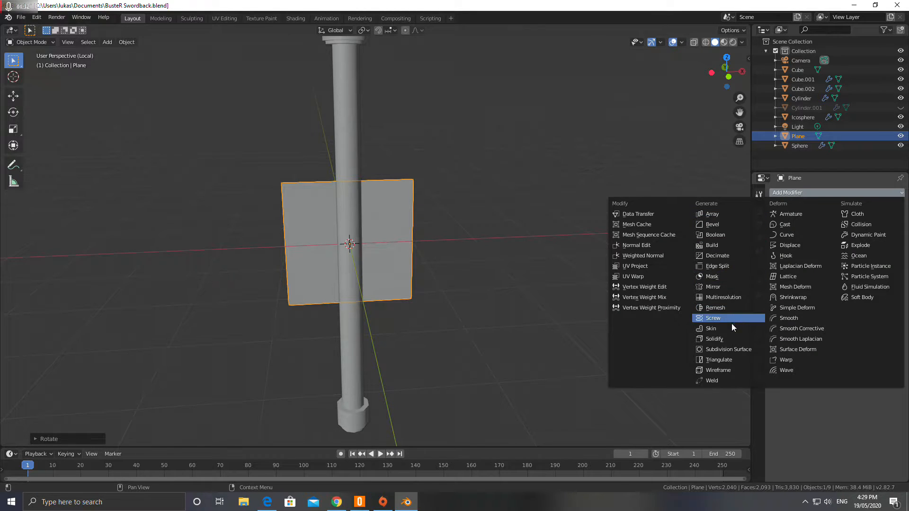
pyautogui.click(719, 319)
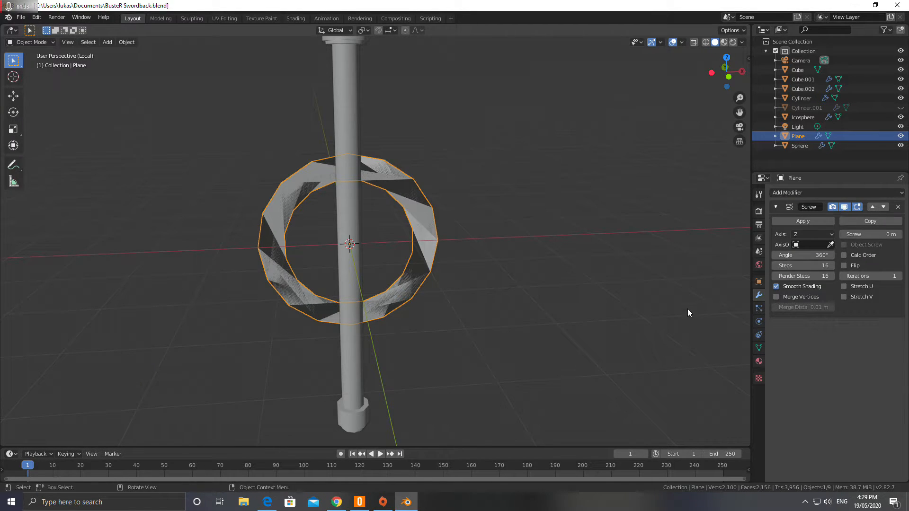
pyautogui.click(811, 235)
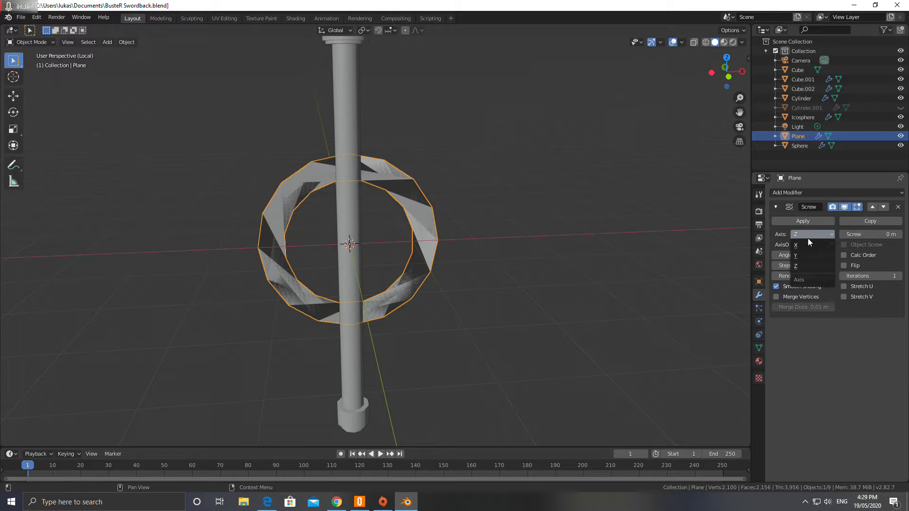
pyautogui.click(804, 256)
pyautogui.moveTo(310, 255); pyautogui.dragTo(419, 260, button='middle')
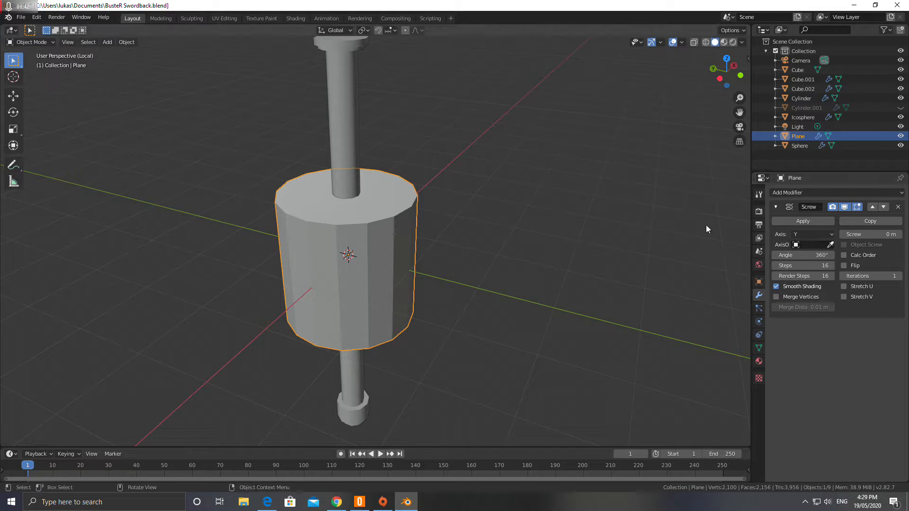
pyautogui.moveTo(871, 236)
pyautogui.mouseDown()
pyautogui.moveTo(896, 236)
pyautogui.moveTo(882, 235)
pyautogui.mouseUp()
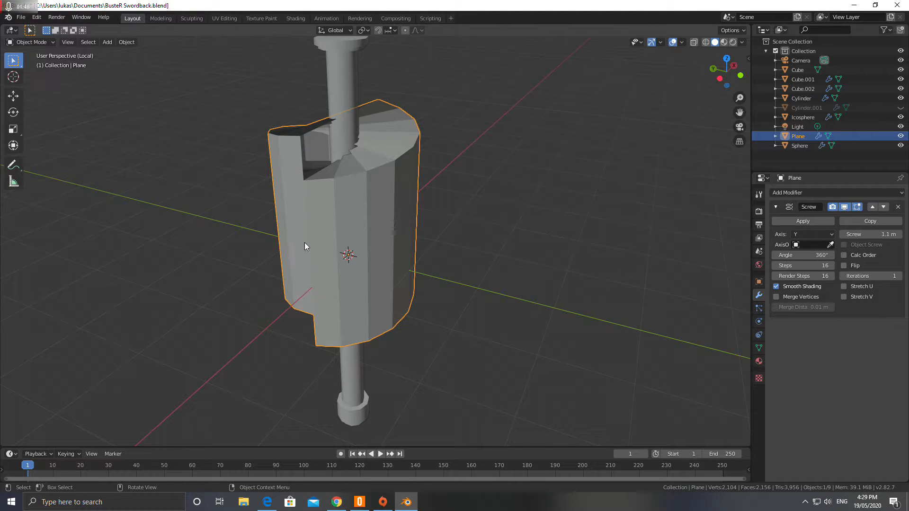
pyautogui.press('Tab')
pyautogui.moveTo(299, 237); pyautogui.dragTo(381, 265, button='middle')
pyautogui.press('Tab')
# Isolate the plane alone in local view and scale its face down uniformly in edit mode to make the screw shape much thinner.
pyautogui.press('KP_Divide')
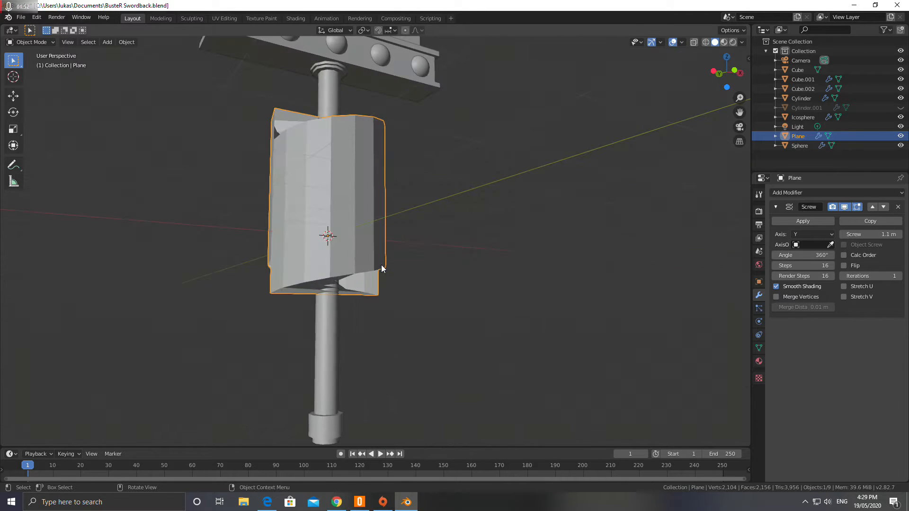
pyautogui.press('KP_Divide')
pyautogui.moveTo(359, 258); pyautogui.dragTo(521, 349, button='middle')
pyautogui.press('Tab')
pyautogui.scroll(-2, 416, 317)
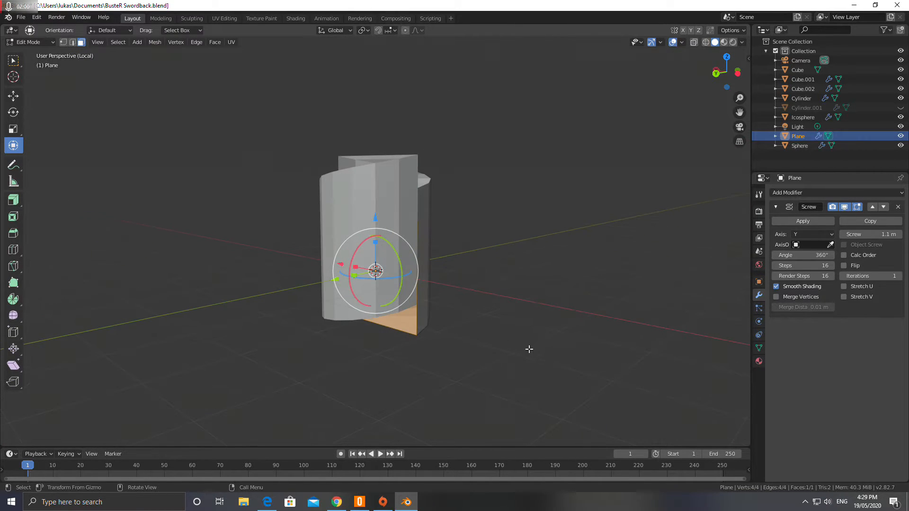
pyautogui.press('s')
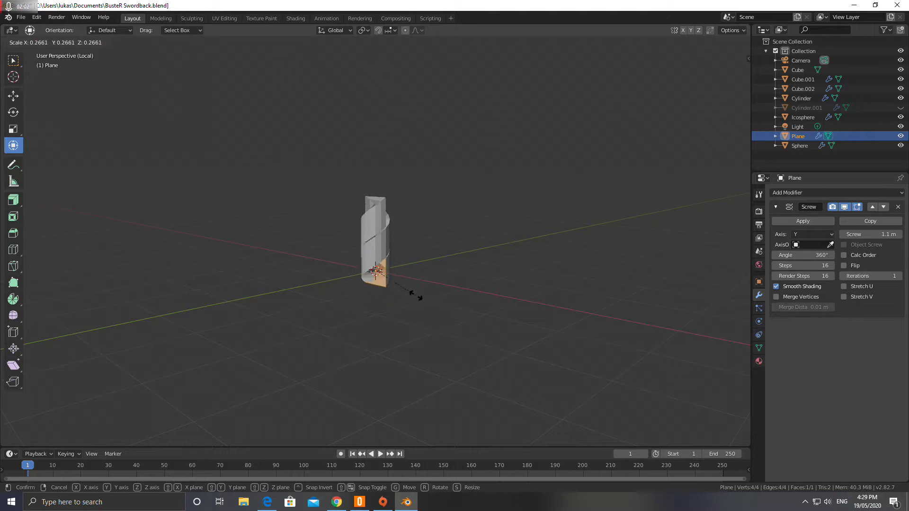
pyautogui.click(402, 290)
pyautogui.scroll(6, 400, 331)
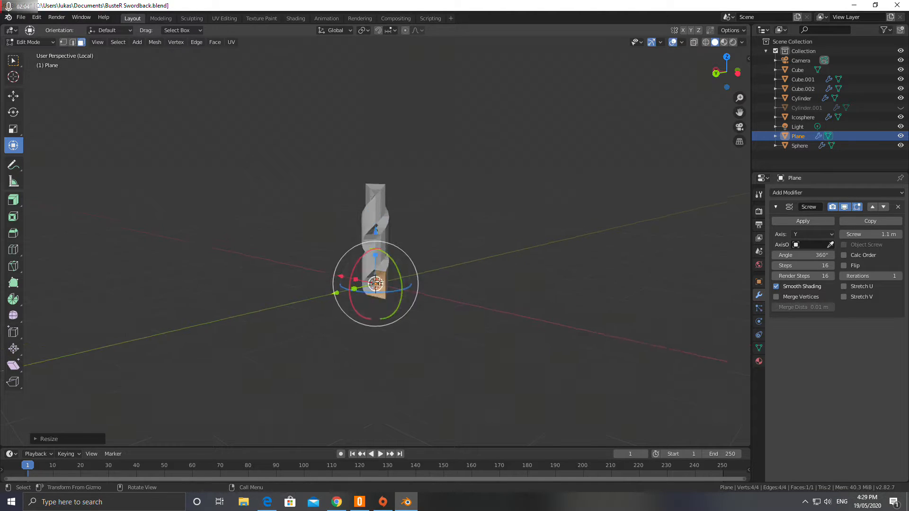
pyautogui.scroll(-3, 401, 346)
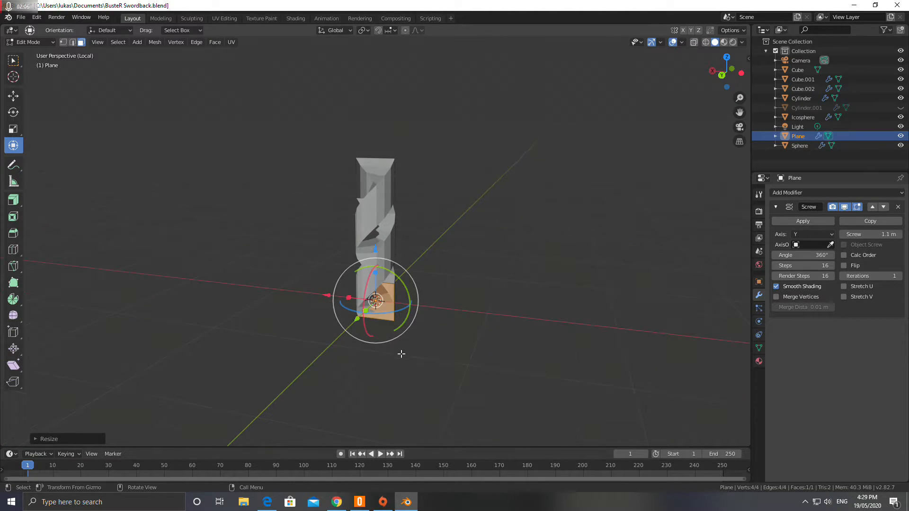
# Move the plane's face along the X axis away from the origin so the screw sweeps an open spiral.
pyautogui.moveTo(328, 298); pyautogui.dragTo(404, 258)
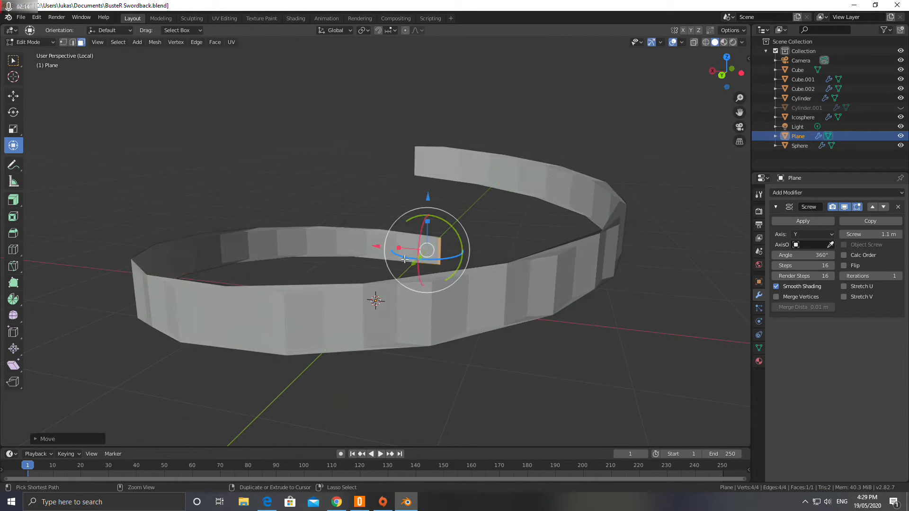
pyautogui.hotkey('ctrl', 'z')
pyautogui.moveTo(336, 297); pyautogui.dragTo(476, 302)
pyautogui.moveTo(477, 301); pyautogui.dragTo(393, 361, button='middle')
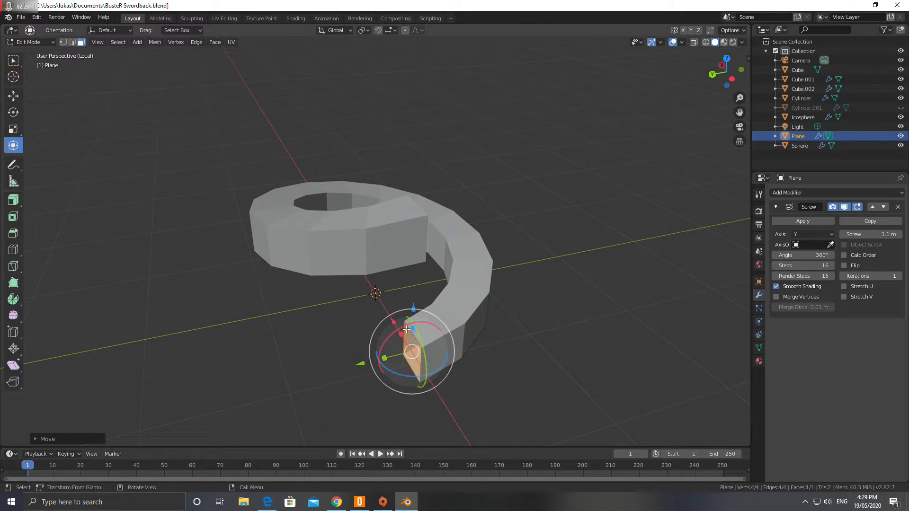
pyautogui.moveTo(439, 336); pyautogui.dragTo(463, 314, button='middle')
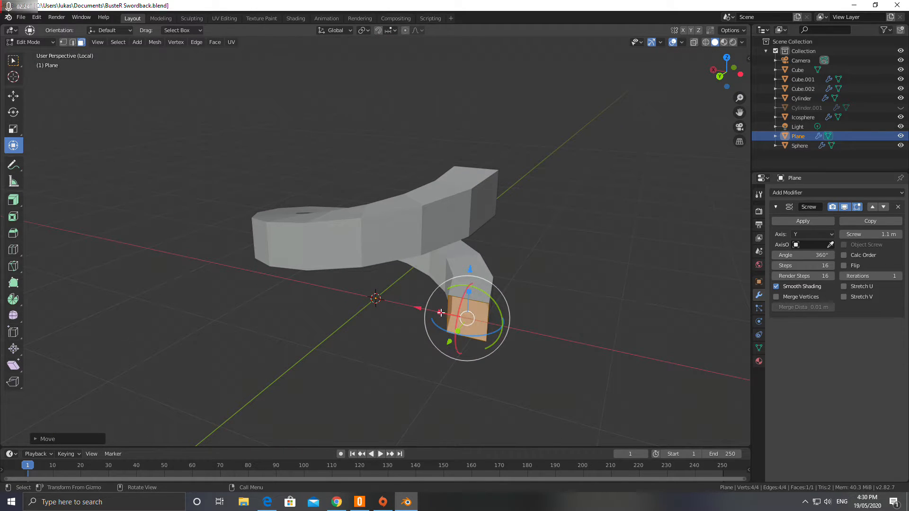
# Scale the face along the X axis to about 0.35 to thin the spiral band, and return to the full sword view.
pyautogui.press('s')
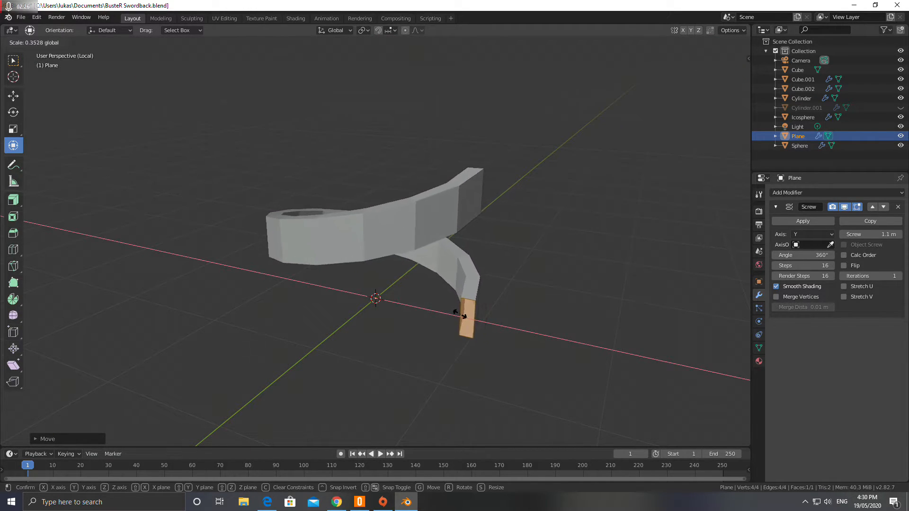
pyautogui.click(467, 313)
pyautogui.moveTo(467, 314); pyautogui.dragTo(369, 306, button='middle')
pyautogui.press('KP_Divide')
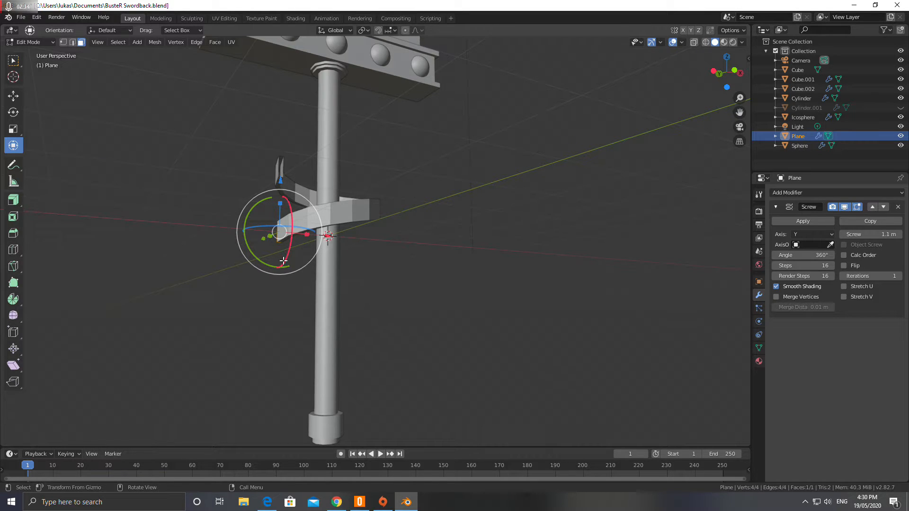
# Move the plane's face about 0.63 m along X toward the handle shaft and scale it along X to about 0.46.
pyautogui.press('g')
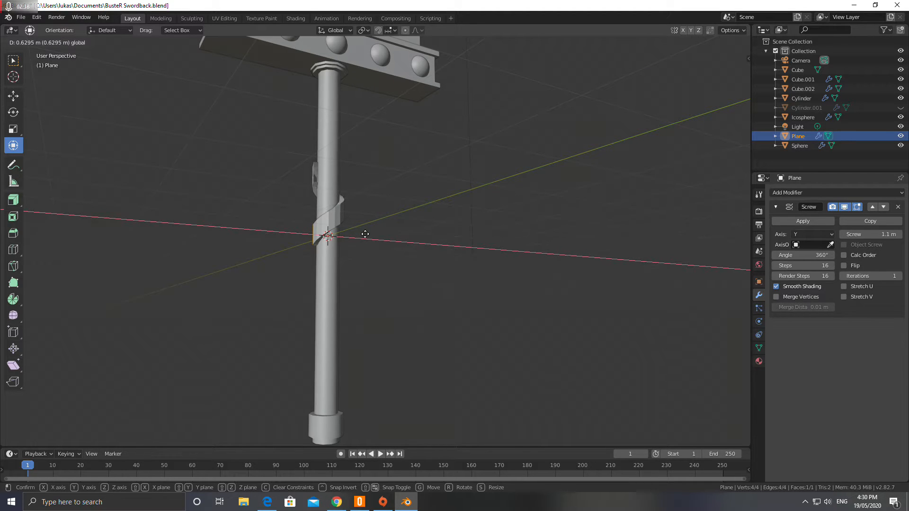
pyautogui.click(365, 233)
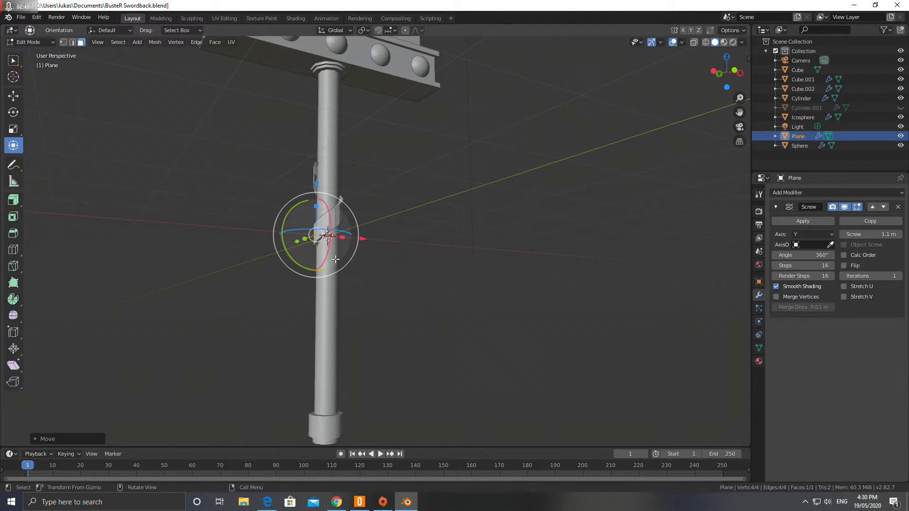
pyautogui.moveTo(264, 268)
pyautogui.mouseDown(button='middle')
pyautogui.moveTo(296, 282)
pyautogui.moveTo(268, 277)
pyautogui.mouseUp(button='middle')
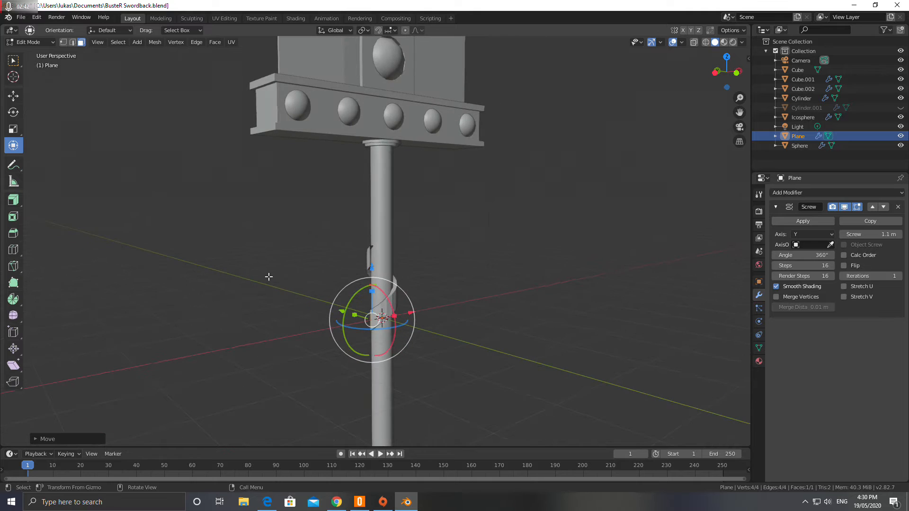
pyautogui.press('s')
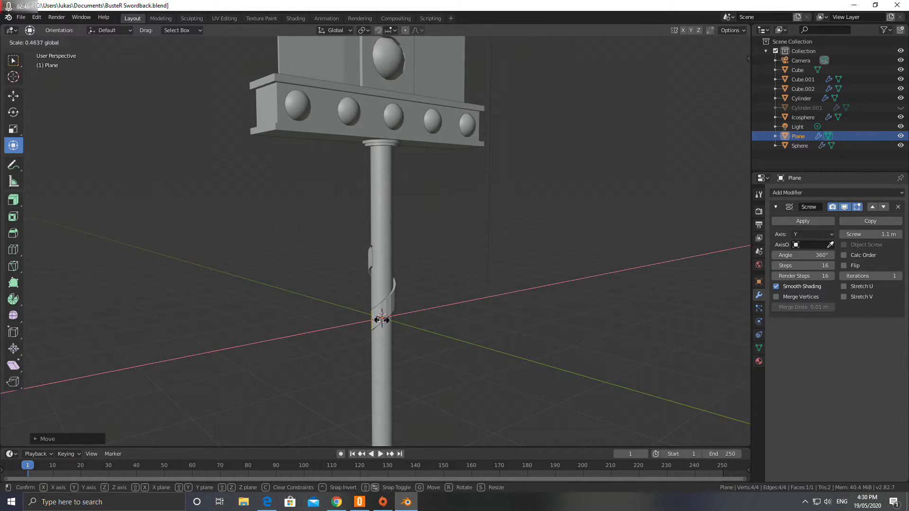
pyautogui.click(379, 316)
pyautogui.scroll(5, 392, 299)
pyautogui.moveTo(391, 300); pyautogui.dragTo(363, 292, button='middle')
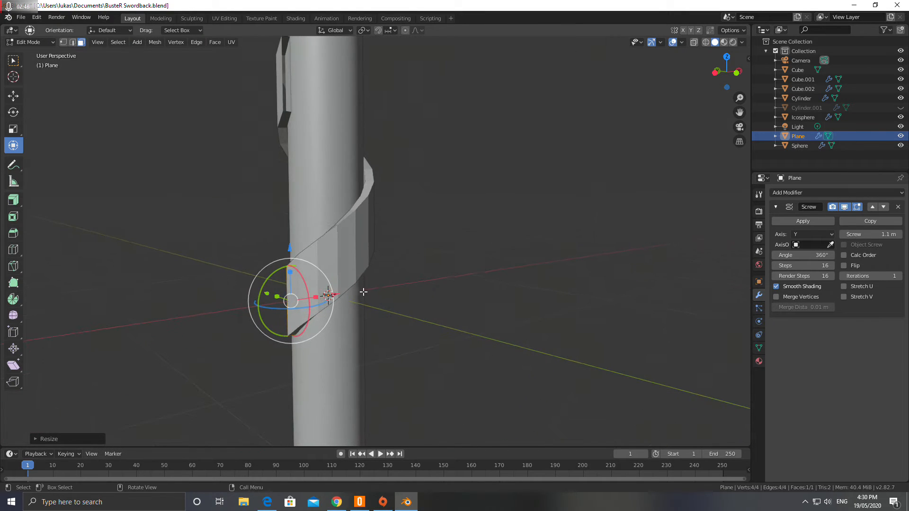
# Nudge the face slightly closer to the shaft along X and scale it along X to about 1.1.
pyautogui.moveTo(337, 297); pyautogui.dragTo(341, 295)
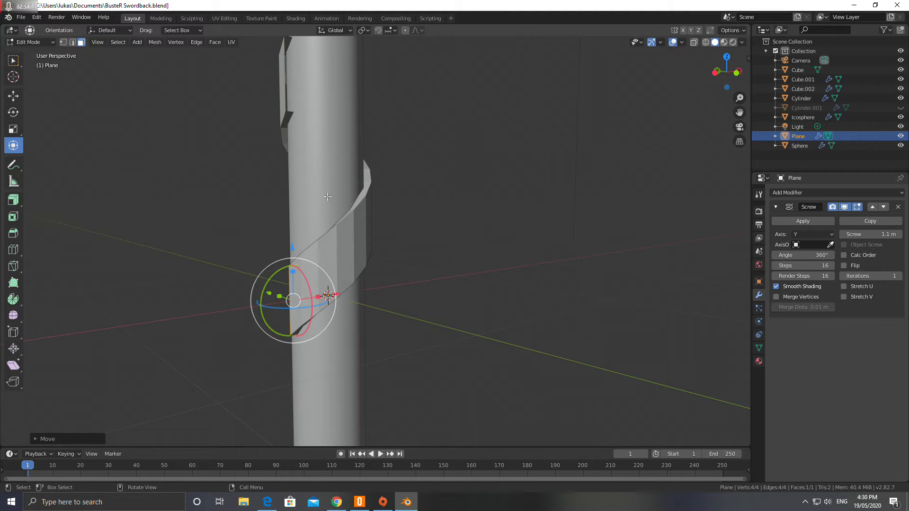
pyautogui.moveTo(377, 168); pyautogui.dragTo(319, 176, button='middle')
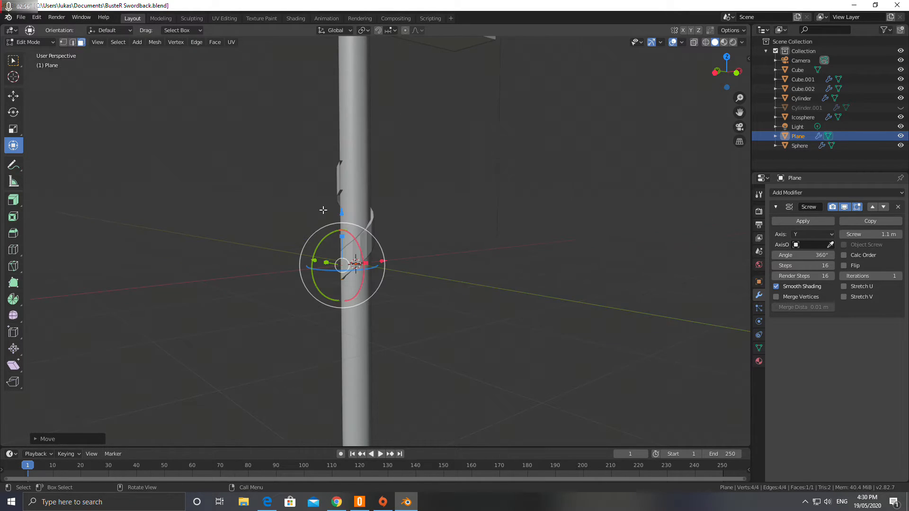
pyautogui.moveTo(323, 209); pyautogui.dragTo(353, 331, button='middle')
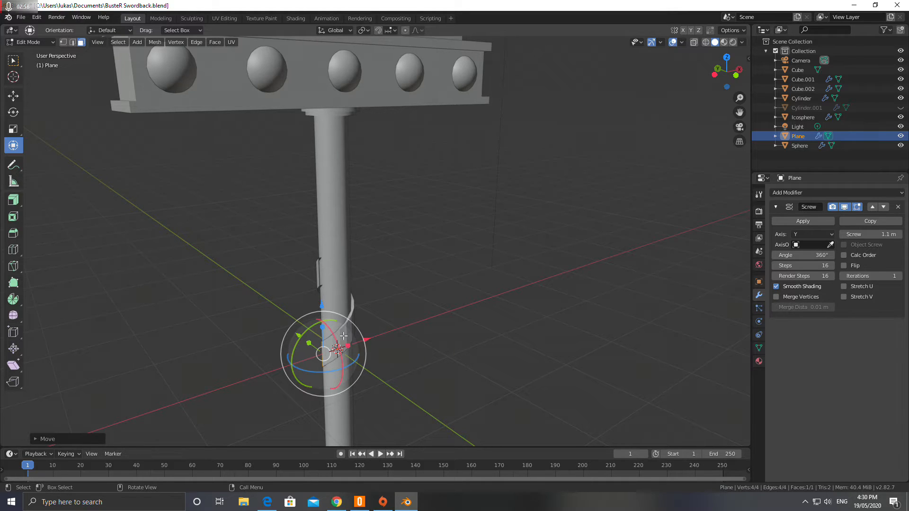
pyautogui.press('s')
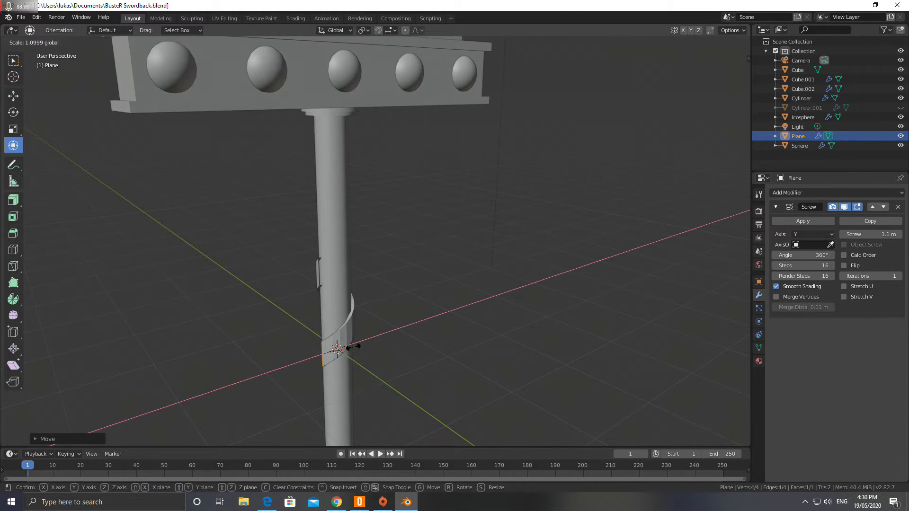
pyautogui.click(360, 346)
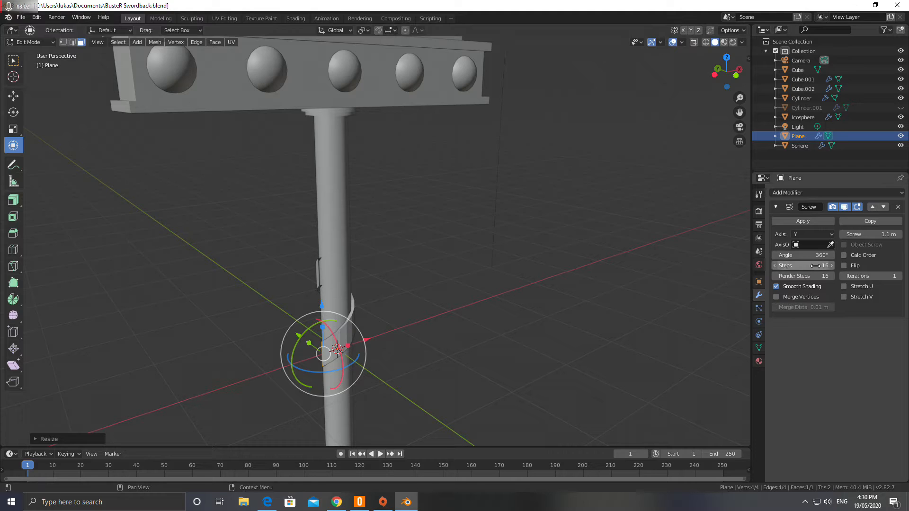
# Reduce the Screw modifier's viewport steps to 8 for a faceted wrap.
pyautogui.click(775, 266)
pyautogui.click(775, 266)
pyautogui.click(775, 266)
pyautogui.click(775, 266)
pyautogui.click(775, 266)
pyautogui.click(775, 266)
pyautogui.click(775, 266)
pyautogui.click(775, 266)
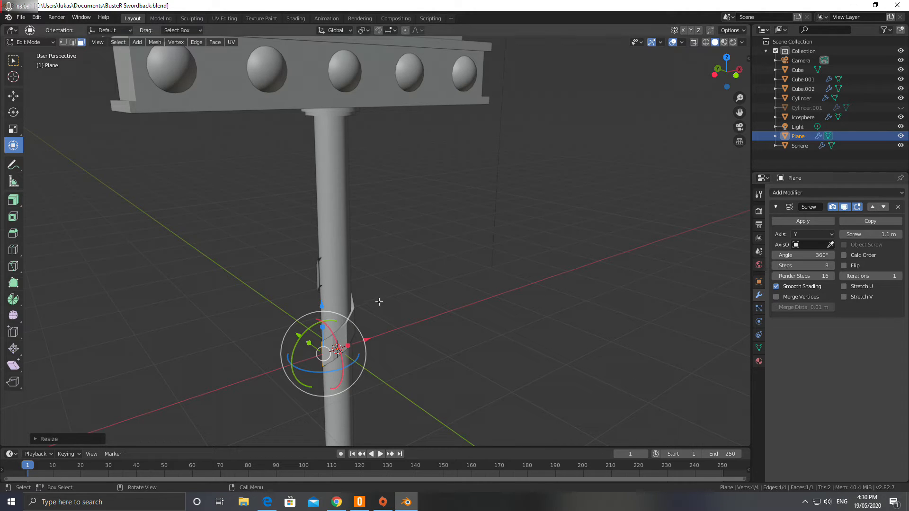
# Return to object mode and move the spiral down along Z to the pommel end of the handle.
pyautogui.scroll(-2, 392, 310)
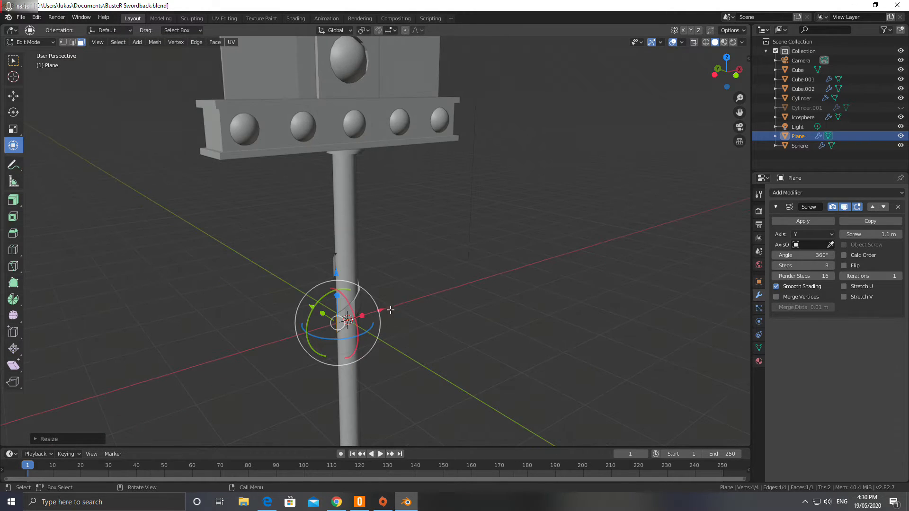
pyautogui.moveTo(400, 319); pyautogui.dragTo(372, 283, button='middle')
pyautogui.press('Tab')
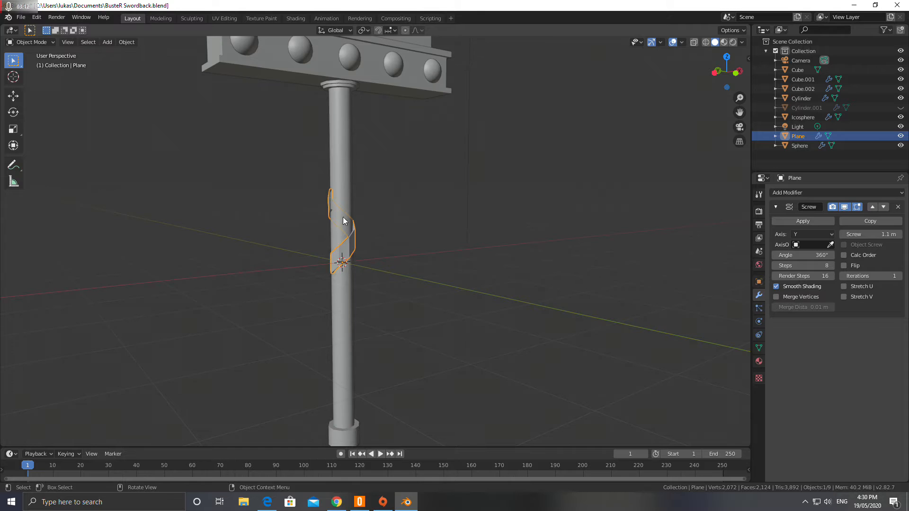
pyautogui.press('g')
pyautogui.press('z')
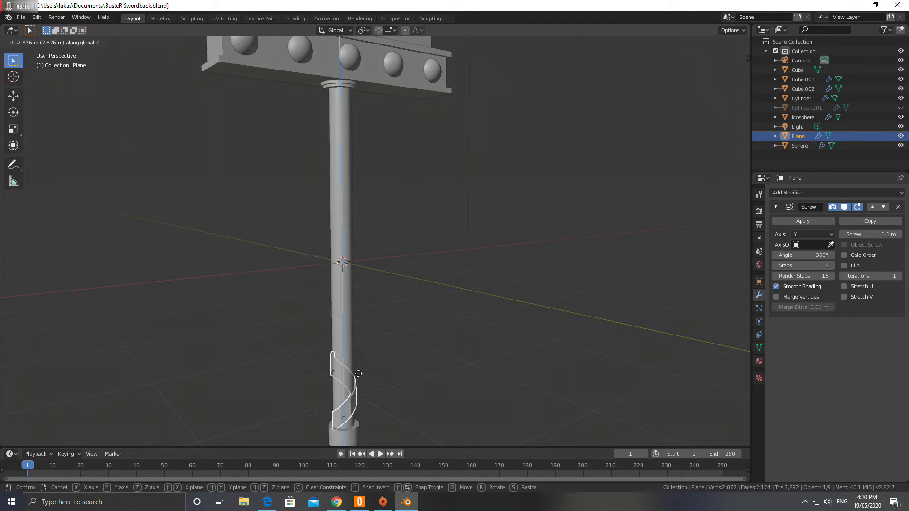
pyautogui.click(358, 377)
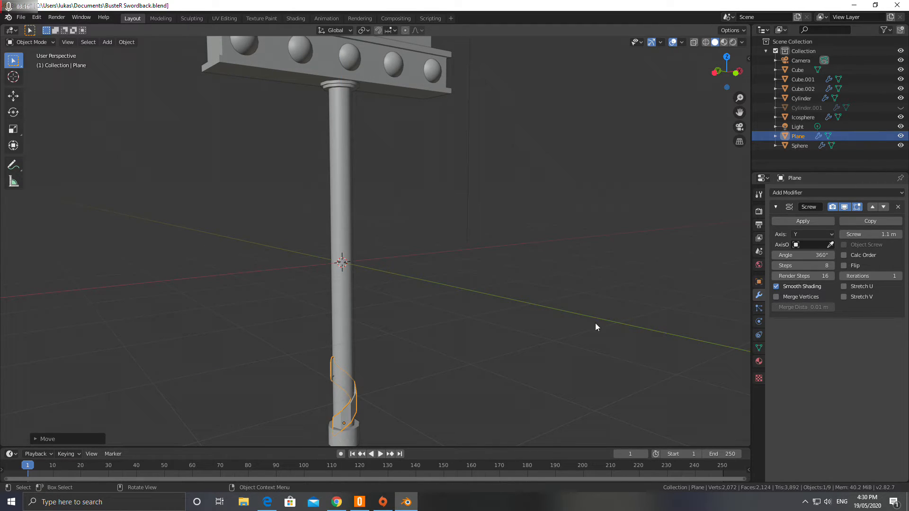
# Set the spiral's screw offset to 0.9 m and its iterations to 7 to wrap the full handle.
pyautogui.moveTo(870, 234)
pyautogui.mouseDown()
pyautogui.moveTo(887, 234)
pyautogui.moveTo(872, 234)
pyautogui.mouseUp()
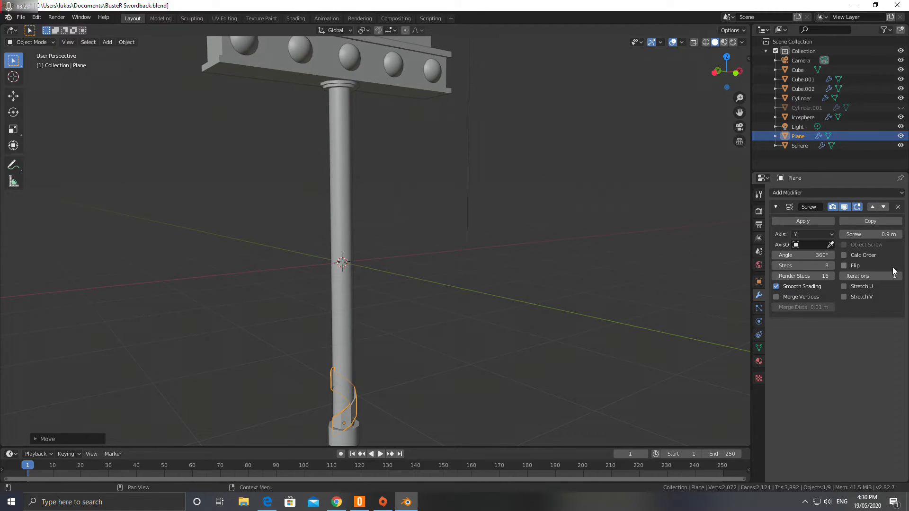
pyautogui.moveTo(889, 276); pyautogui.dragTo(903, 276)
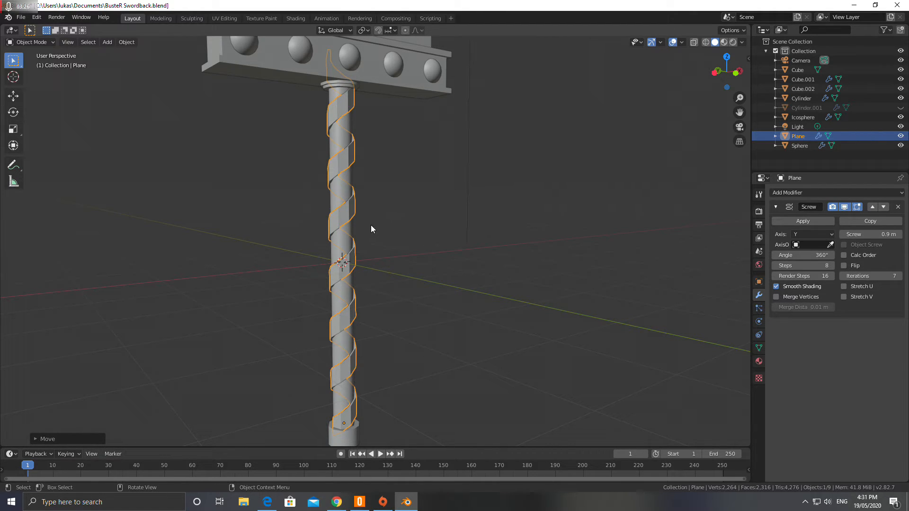
# Duplicate the spiral in place and set the copy's screw offset to 0.4 m.
pyautogui.hotkey('shift', 'd')
pyautogui.press('Escape')
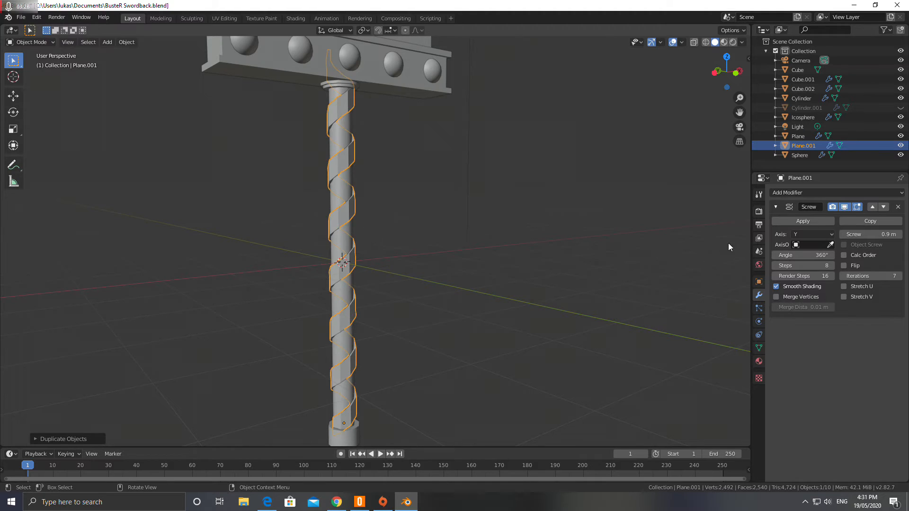
pyautogui.moveTo(859, 233); pyautogui.dragTo(833, 233)
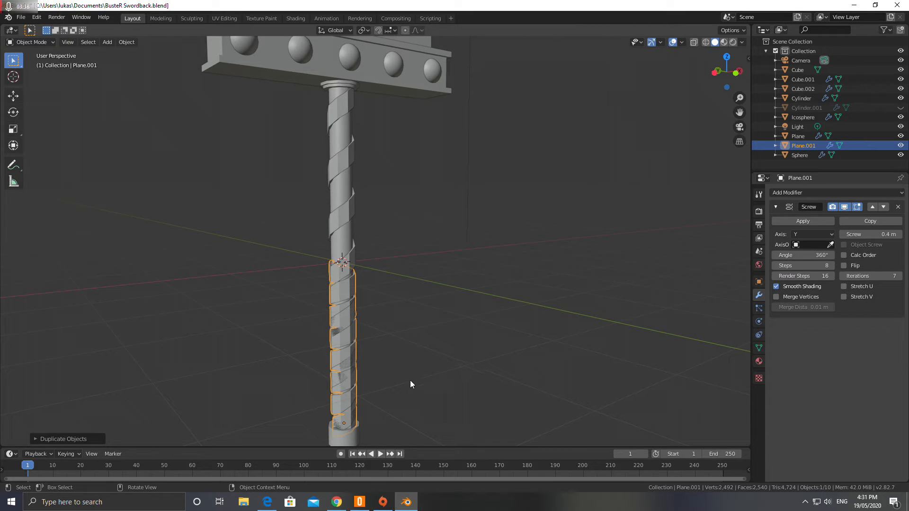
# Scale the duplicated spiral down slightly so it sits beneath the outer wrap.
pyautogui.press('s')
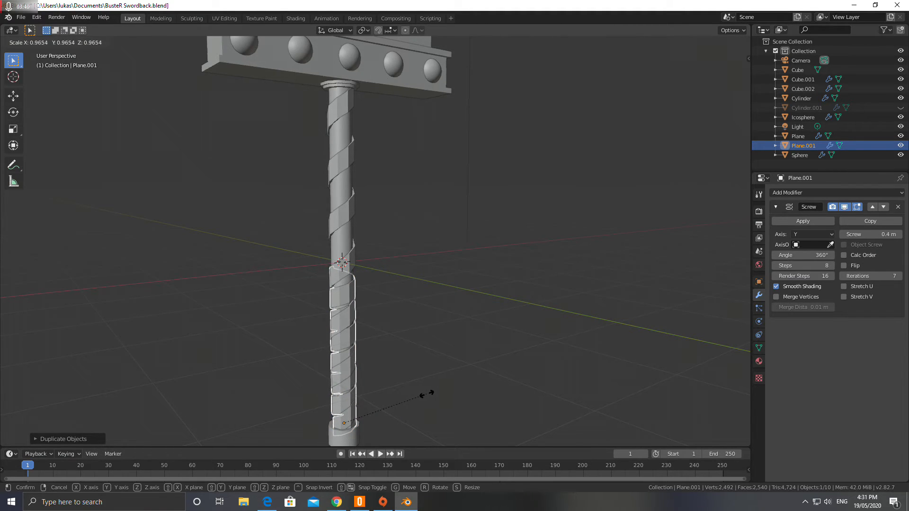
pyautogui.click(421, 396)
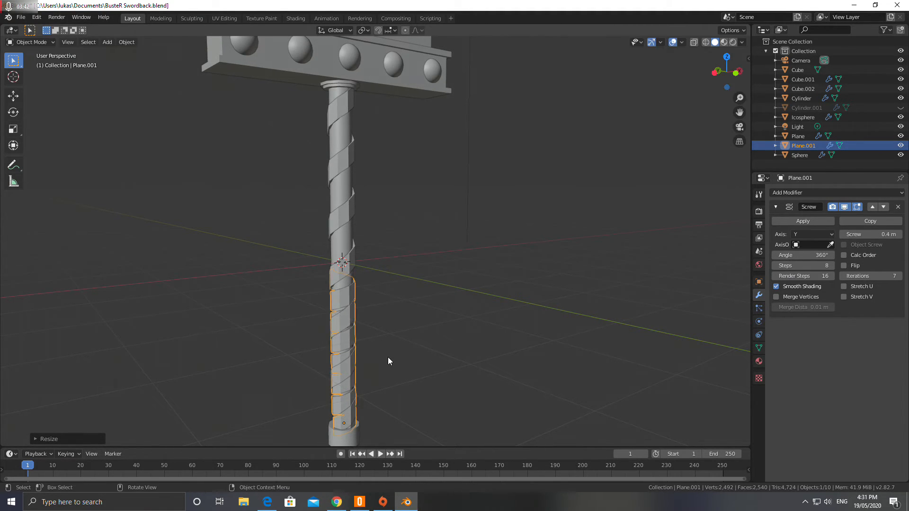
pyautogui.keyDown('shift'); pyautogui.moveTo(337, 399); pyautogui.dragTo(344, 335, button='middle'); pyautogui.keyUp('shift')
pyautogui.scroll(5, 343, 335)
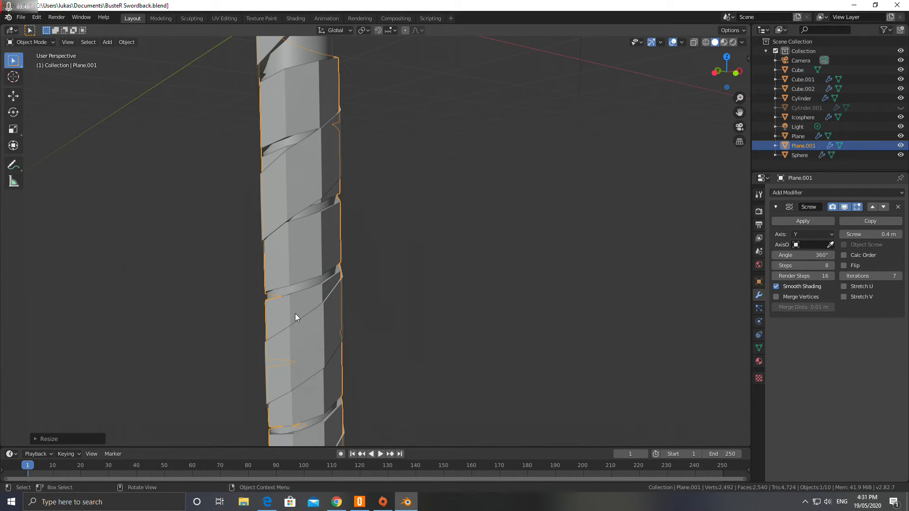
# Raise the duplicated spiral's iterations to 16 so the inner wrap reaches the guard.
pyautogui.click(898, 276)
pyautogui.click(898, 276)
pyautogui.click(898, 276)
pyautogui.click(898, 276)
pyautogui.click(898, 276)
pyautogui.scroll(-4, 465, 239)
pyautogui.keyDown('shift'); pyautogui.moveTo(464, 220); pyautogui.dragTo(451, 346, button='middle'); pyautogui.keyUp('shift')
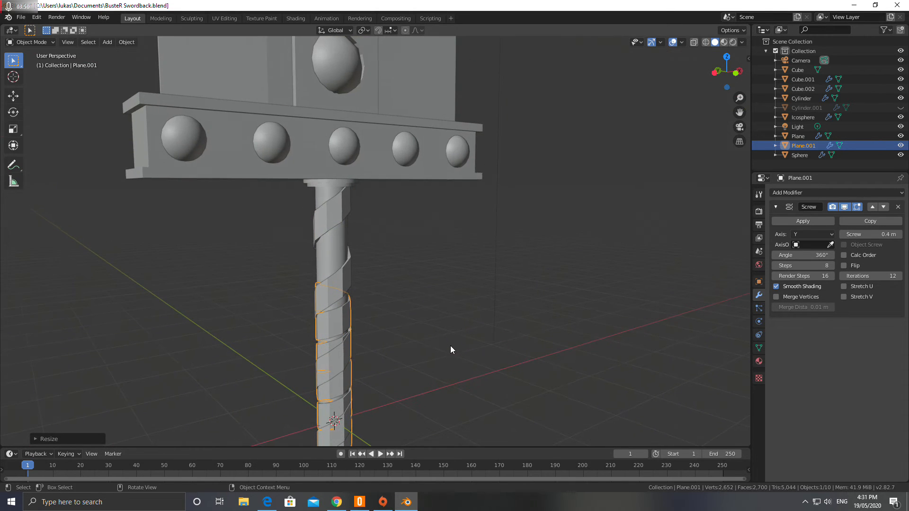
pyautogui.click(898, 276)
pyautogui.click(898, 276)
pyautogui.click(898, 276)
pyautogui.click(898, 276)
pyautogui.scroll(-2, 492, 302)
pyautogui.moveTo(473, 284); pyautogui.dragTo(492, 301, button='middle')
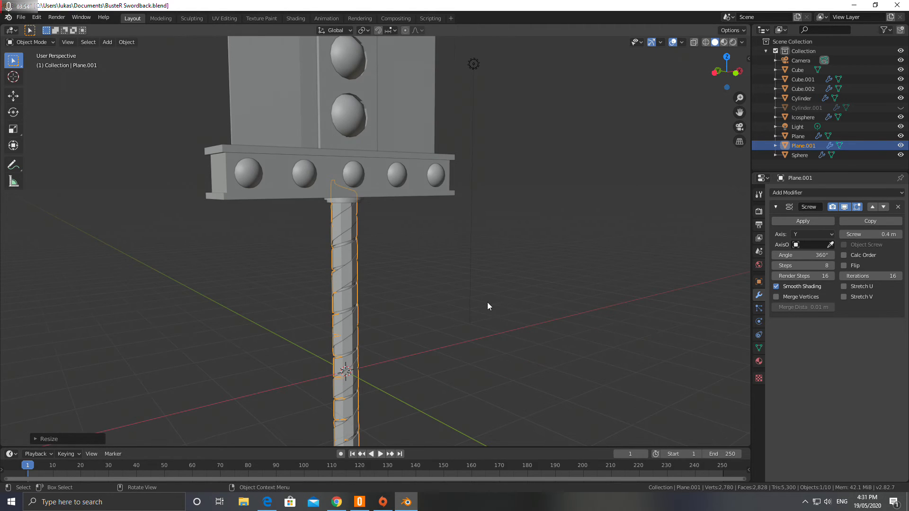
pyautogui.press('Tab')
pyautogui.moveTo(464, 333); pyautogui.dragTo(446, 329, button='middle')
pyautogui.keyDown('shift'); pyautogui.moveTo(374, 325); pyautogui.dragTo(434, 223, button='middle'); pyautogui.keyUp('shift')
pyautogui.moveTo(530, 237); pyautogui.dragTo(366, 176, button='middle')
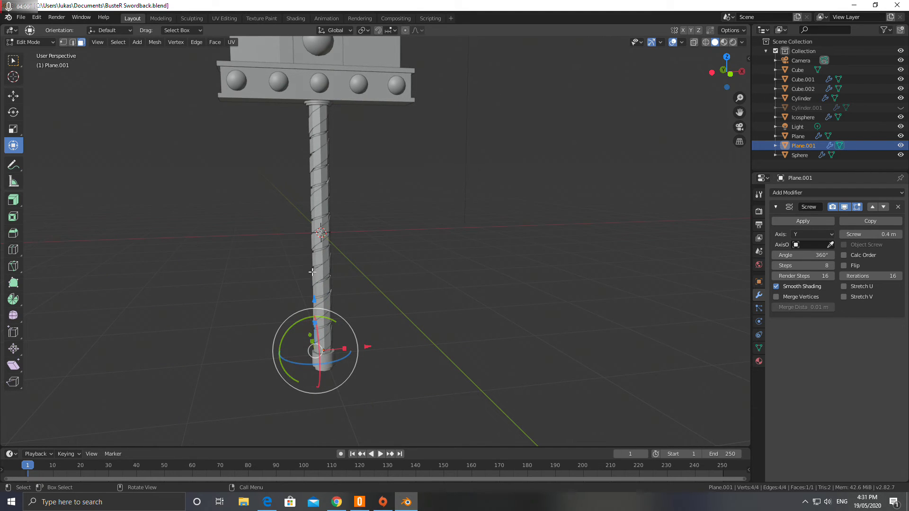
pyautogui.moveTo(331, 222); pyautogui.dragTo(546, 200, button='middle')
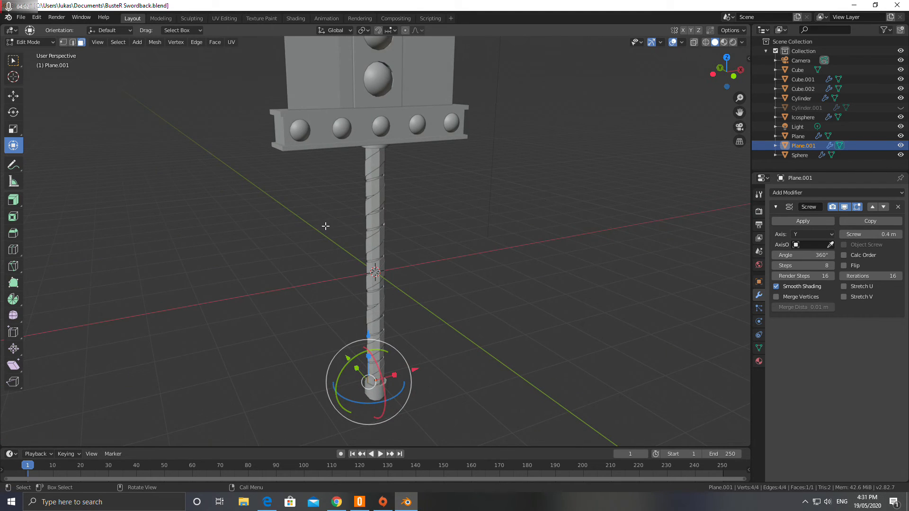
pyautogui.press('Tab')
pyautogui.press('h')
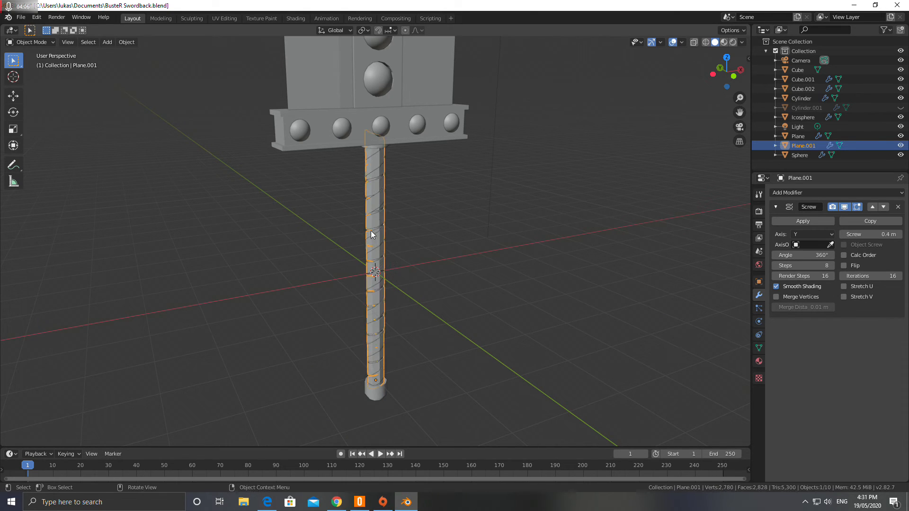
pyautogui.click(371, 232)
pyautogui.press('h')
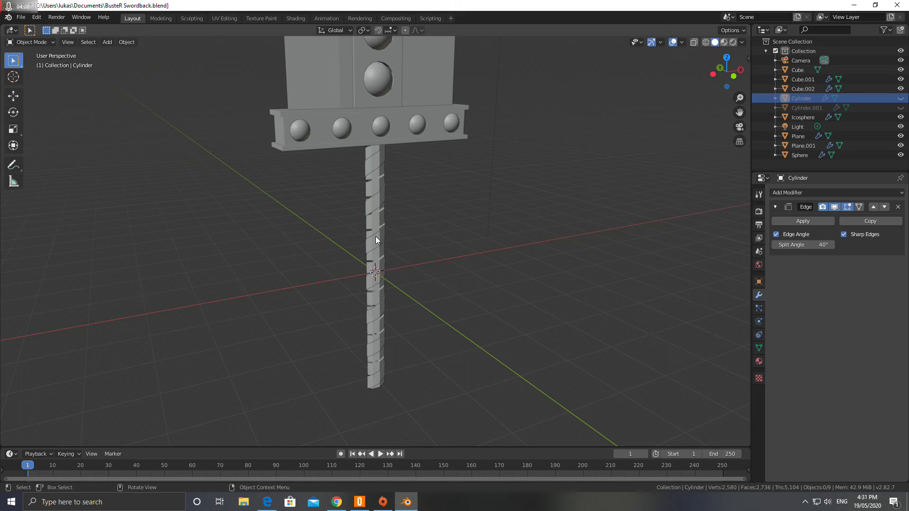
pyautogui.hotkey('ctrl', 'z')
# Hide the outer spiral temporarily to check the inner wrap, restore it, and clear the selection.
pyautogui.click(375, 239)
pyautogui.press('h')
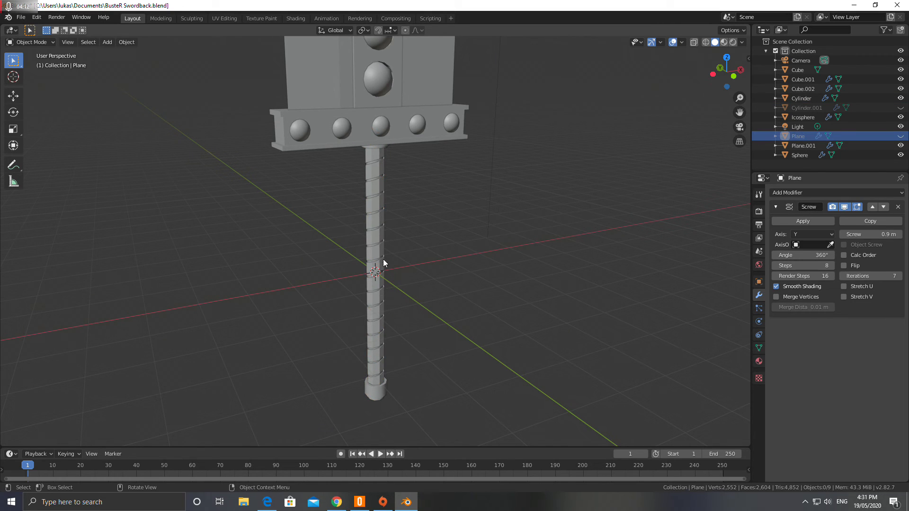
pyautogui.hotkey('alt', 'h')
pyautogui.click(416, 265)
pyautogui.moveTo(477, 288); pyautogui.dragTo(463, 274, button='middle')
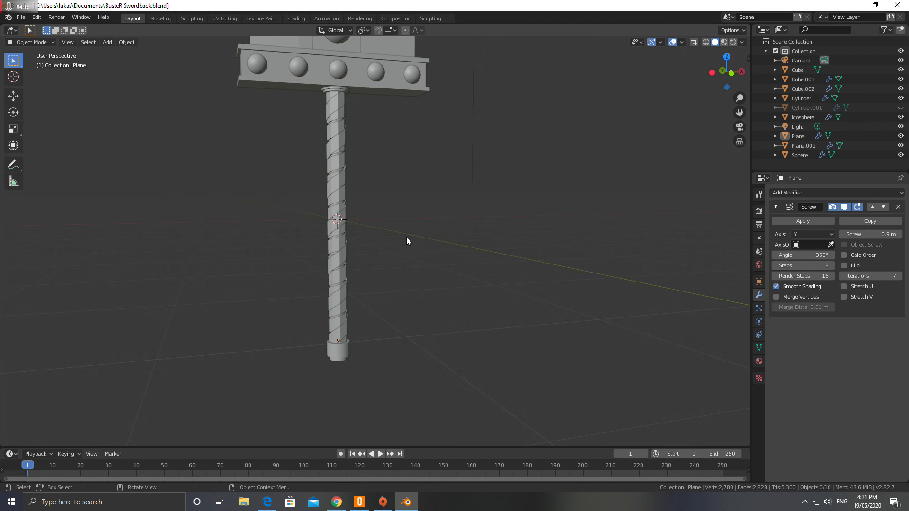
pyautogui.moveTo(401, 189); pyautogui.dragTo(504, 253, button='middle')
pyautogui.scroll(-5, 502, 251)
pyautogui.keyDown('shift'); pyautogui.moveTo(420, 227); pyautogui.dragTo(439, 232, button='middle'); pyautogui.keyUp('shift')
pyautogui.scroll(3, 400, 348)
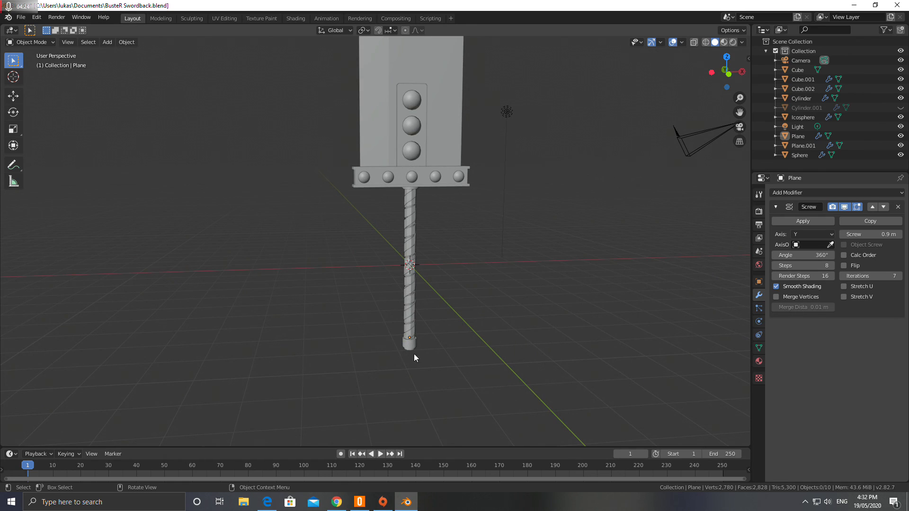